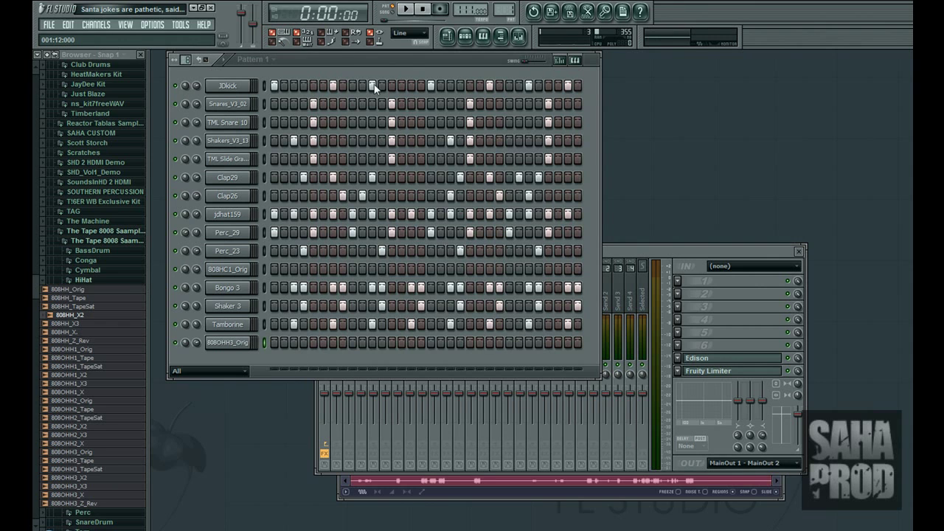
Open the JDkick sample settings, then step through the snare channels back to Snares_V3_02
drag(405, 60, 392, 59)
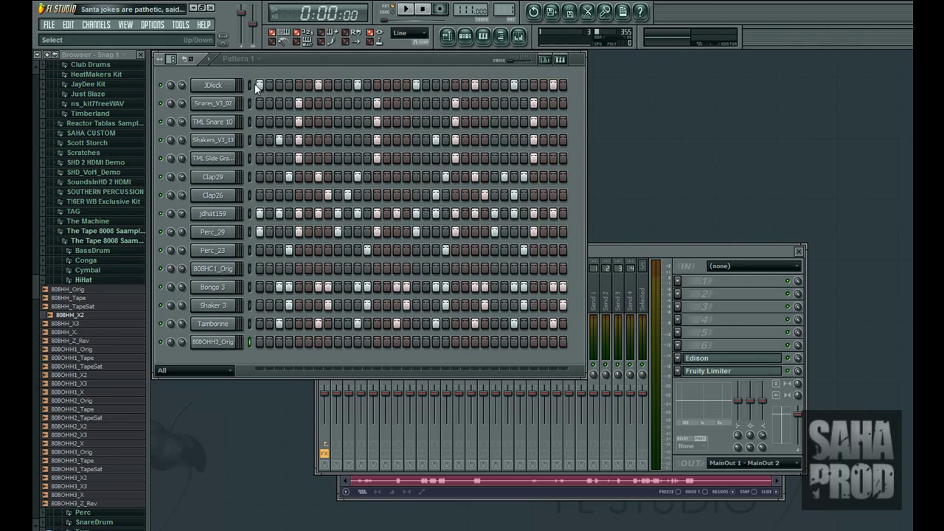
click(230, 88)
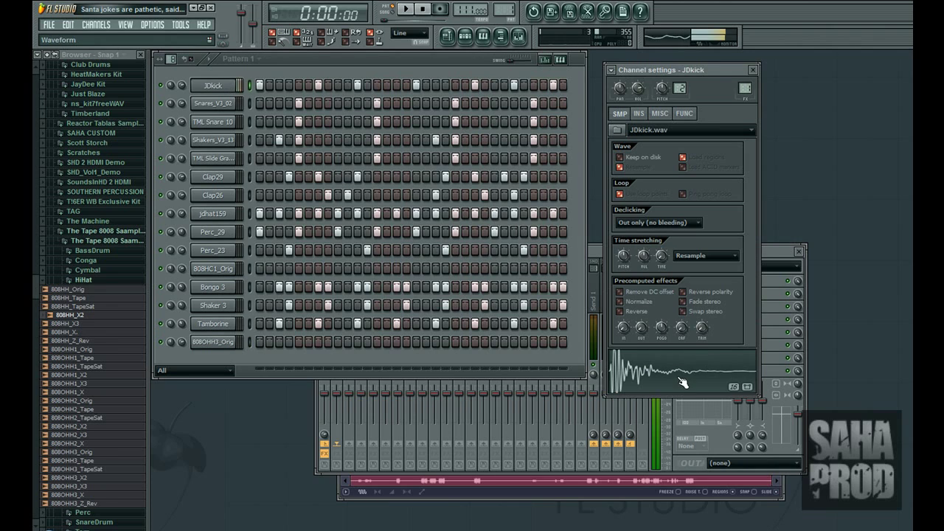
click(218, 110)
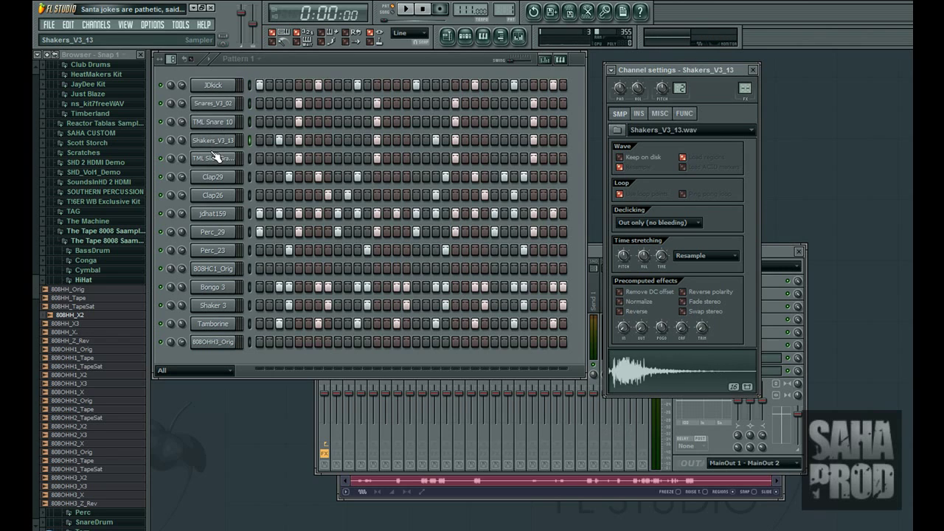
click(215, 160)
click(218, 127)
click(215, 105)
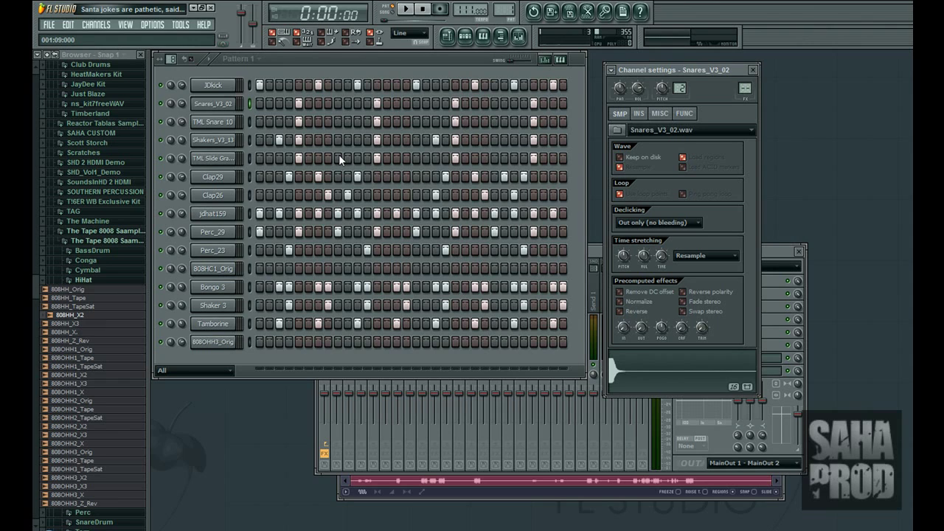
click(408, 10)
click(407, 11)
click(420, 11)
click(415, 15)
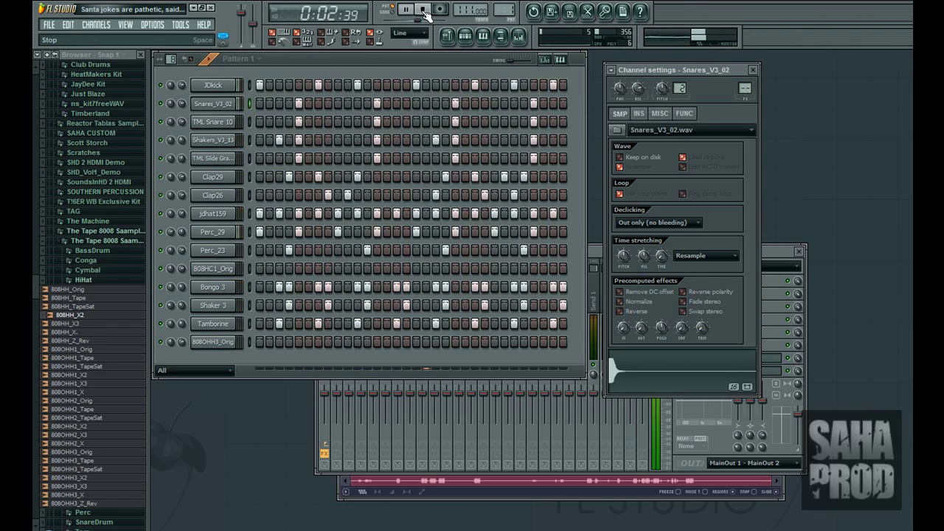
click(424, 10)
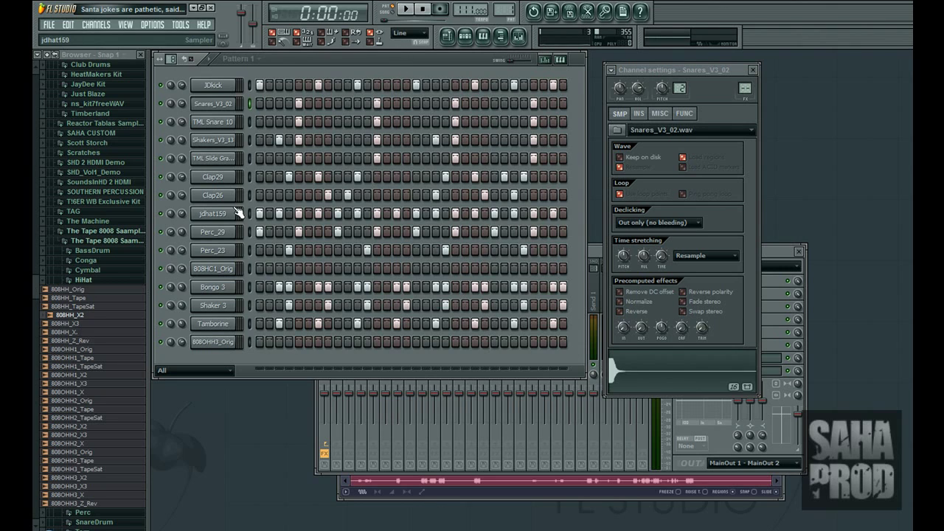
Load the 808OHH3_Orig channel settings and light step 3 of its row
click(213, 341)
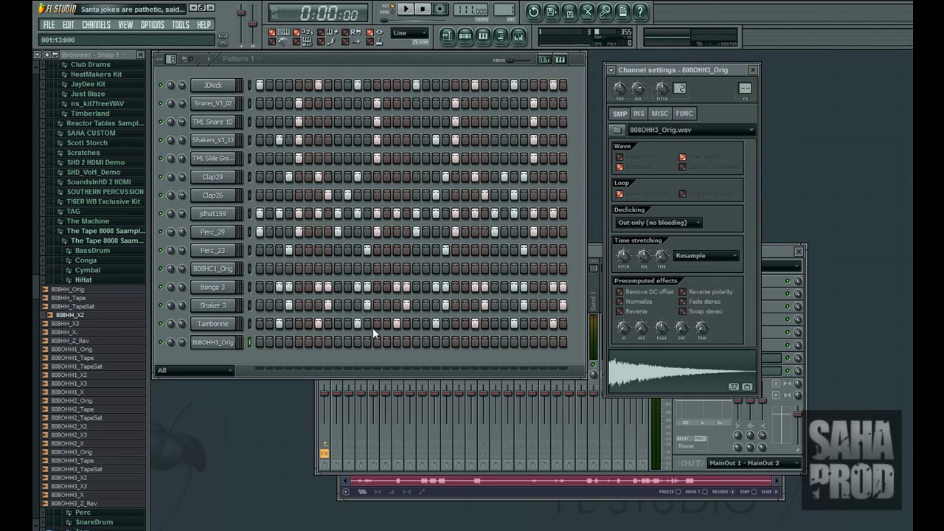
click(279, 342)
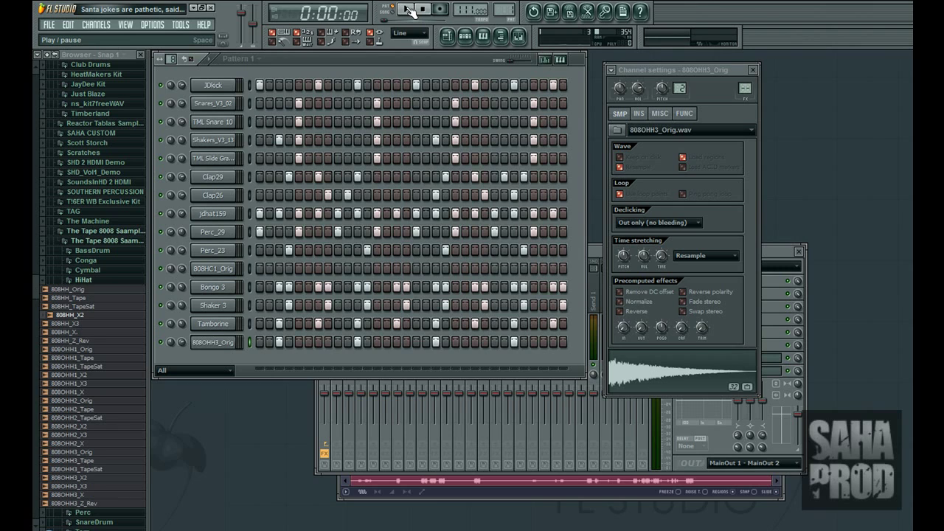
click(408, 9)
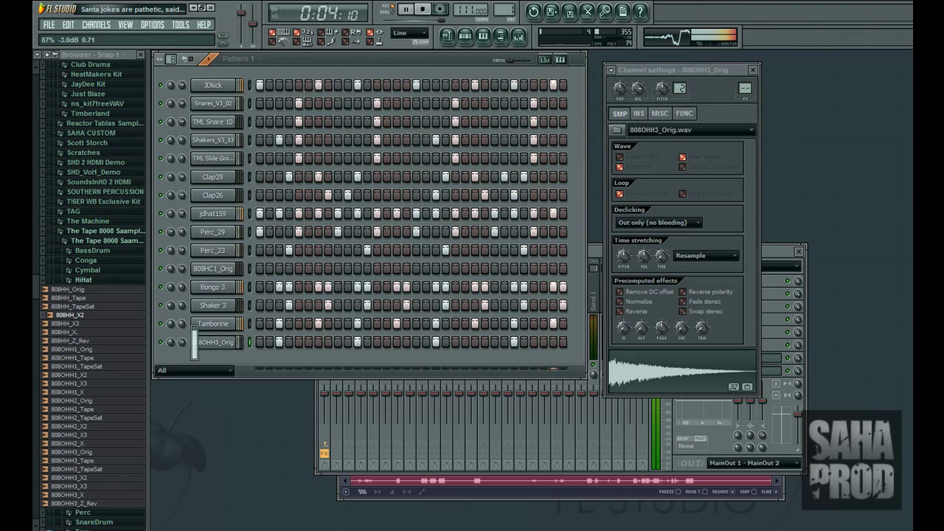
click(428, 9)
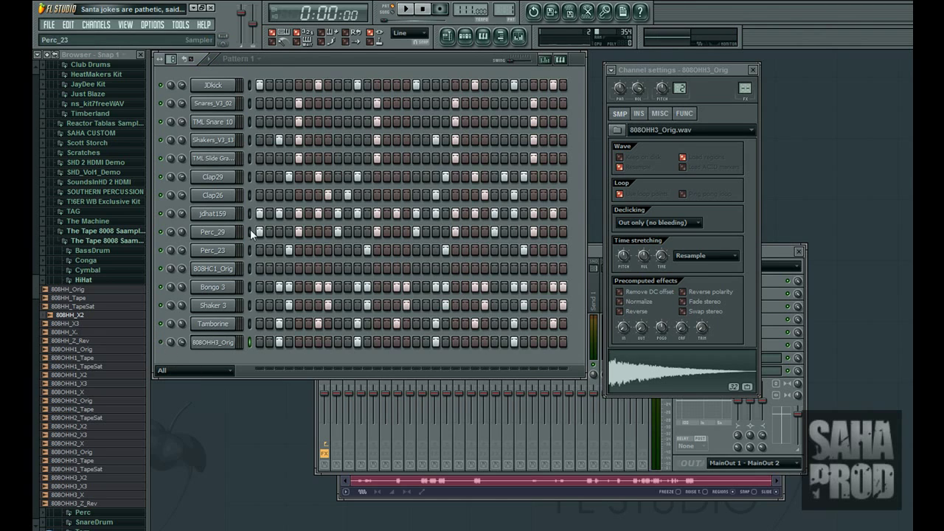
click(406, 10)
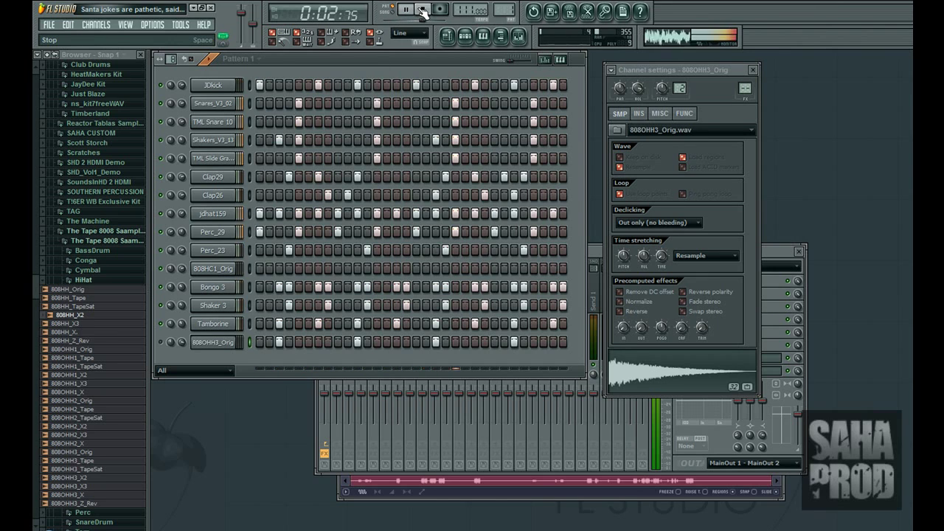
click(424, 10)
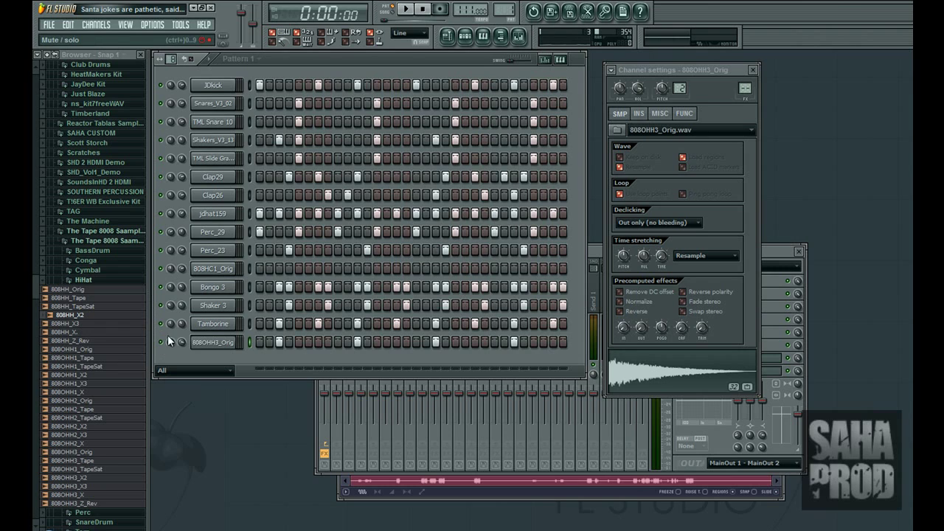
click(408, 9)
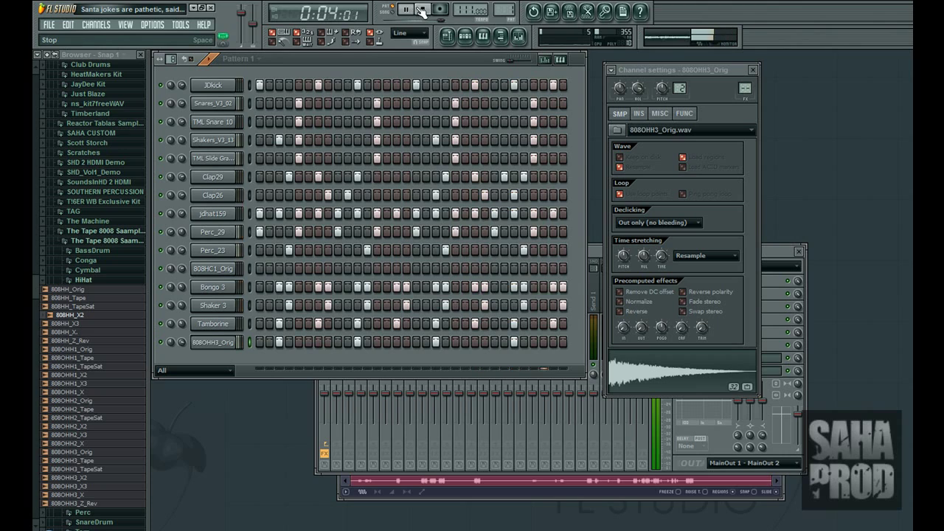
click(424, 9)
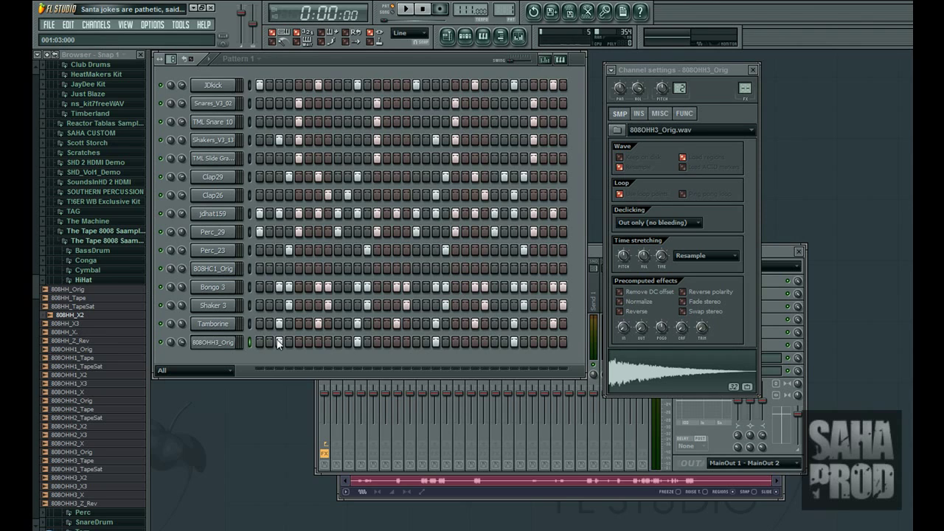
click(279, 343)
Reopen the 808OHH3_Orig channel settings and shift the panel further left
click(212, 342)
click(213, 342)
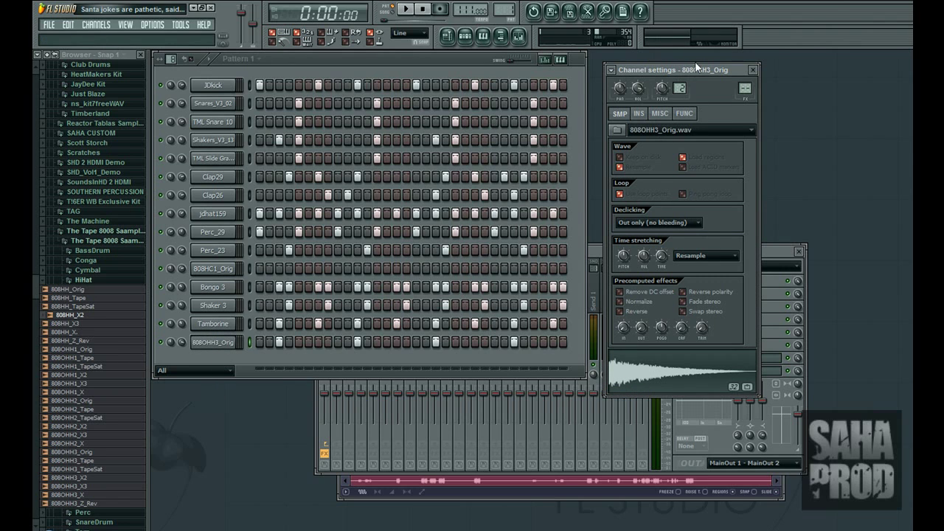
drag(667, 70, 603, 83)
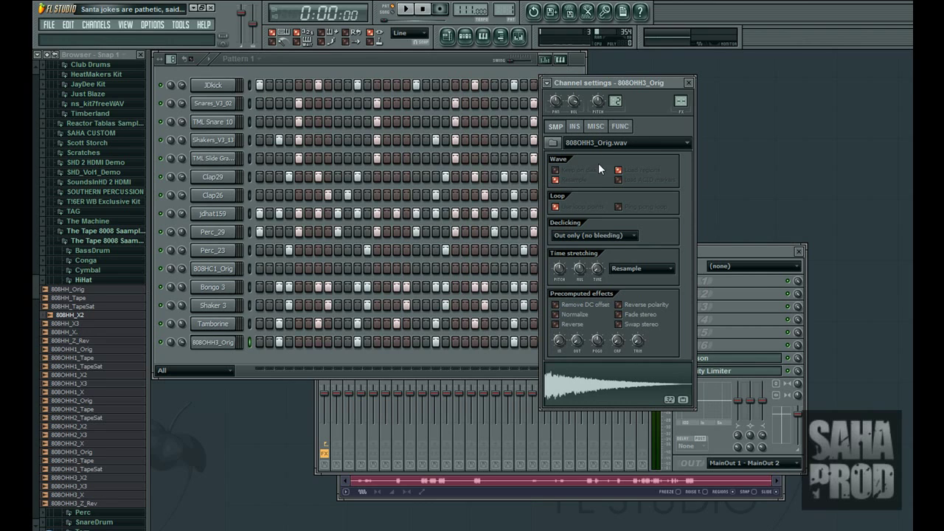
On the instrument volume page, change the envelope time/tension setting and pull the attack to near zero
click(575, 128)
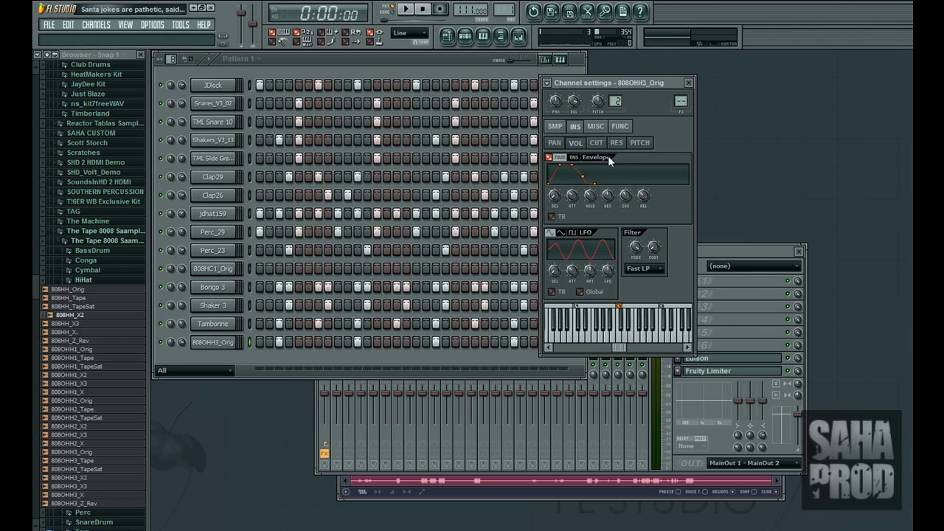
click(559, 158)
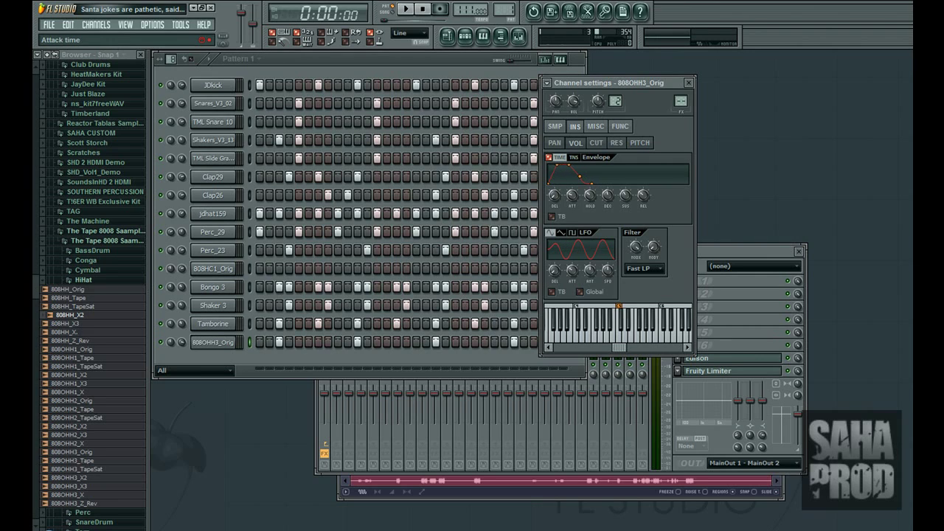
drag(571, 195, 572, 221)
Reopen the hi-hat channel settings and preview the near-zero-attack open hi-hat on its keyboard
click(221, 342)
click(221, 343)
click(623, 338)
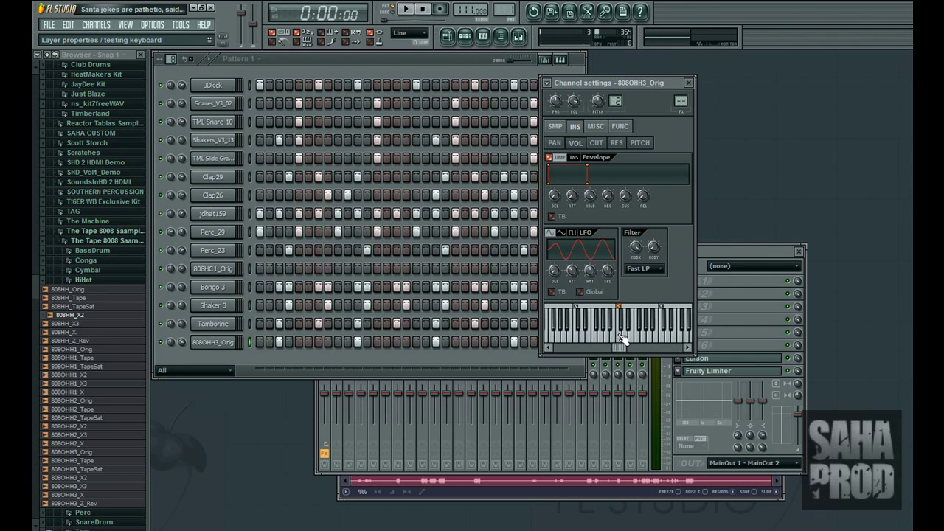
Play Pattern 1 through with the reshaped hi-hat, stop, then open the 808OHH3_Orig channel menu
right_click(221, 345)
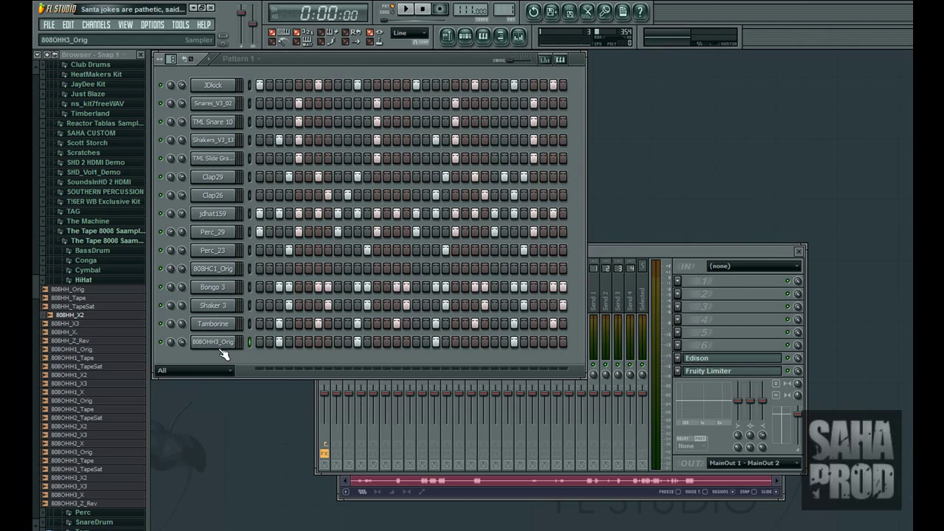
click(218, 353)
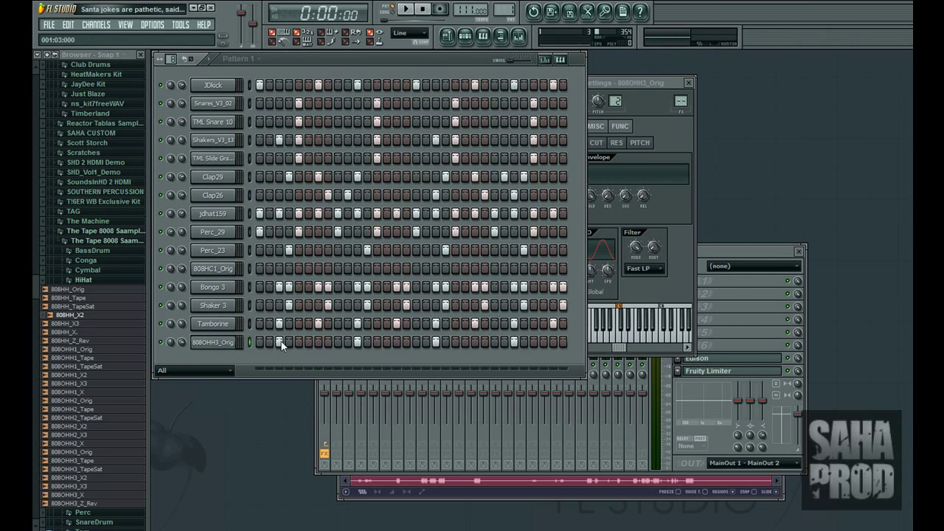
click(406, 9)
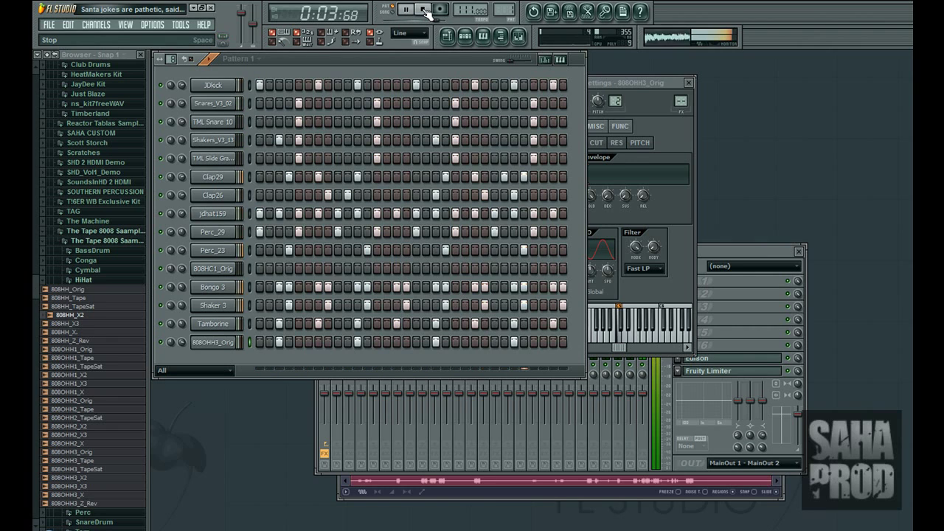
click(424, 9)
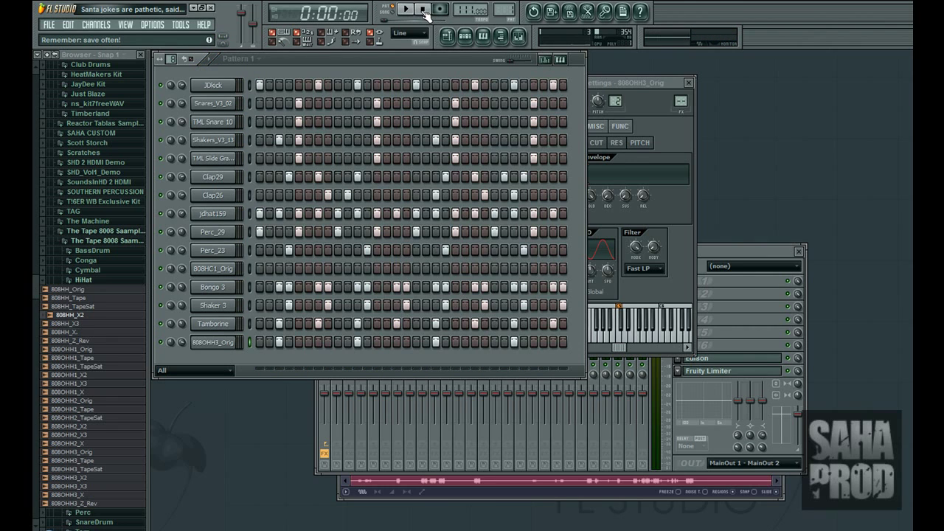
right_click(229, 346)
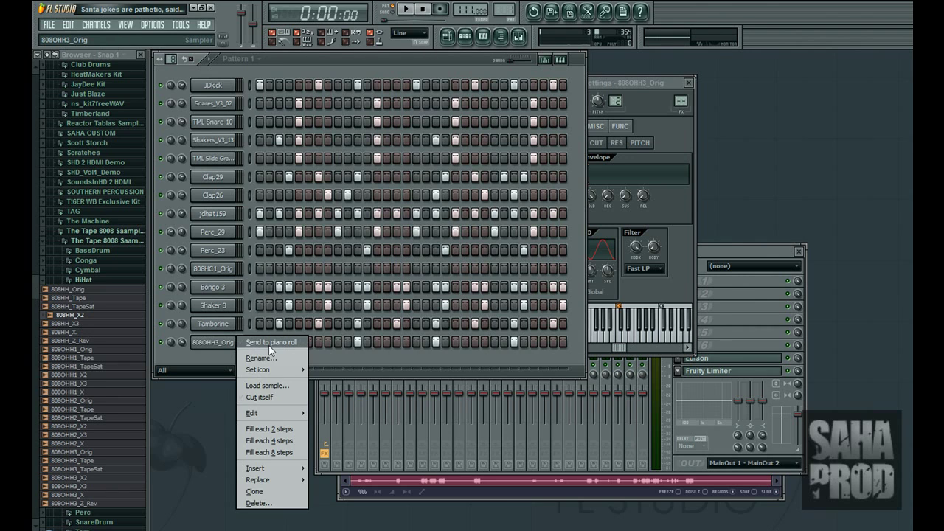
Send 808OHH3_Orig to the piano roll, delete its four long notes, and play the emptied pattern
click(268, 343)
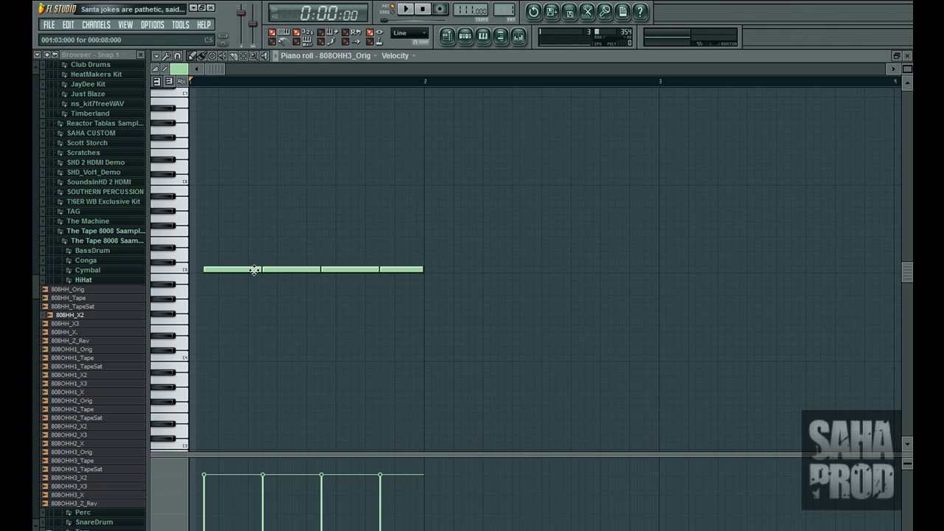
right_click(259, 270)
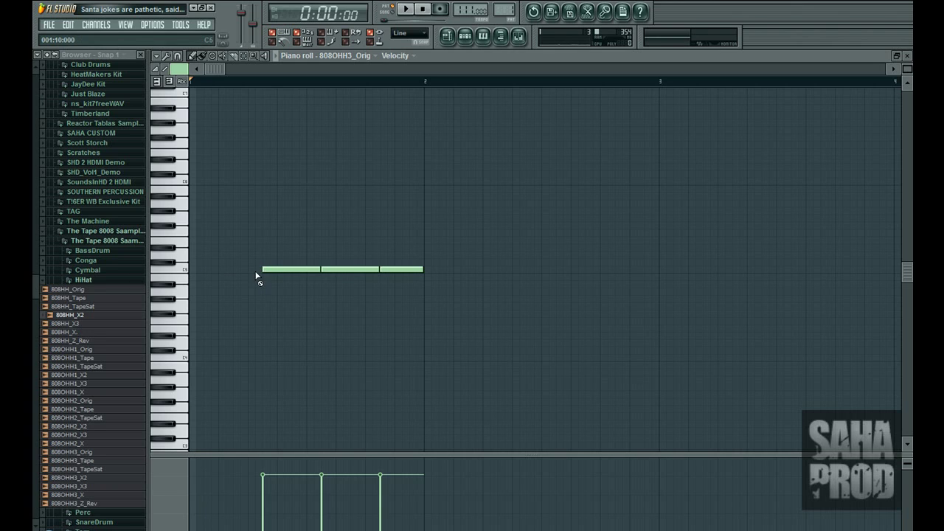
right_click(310, 270)
right_click(350, 269)
right_click(402, 270)
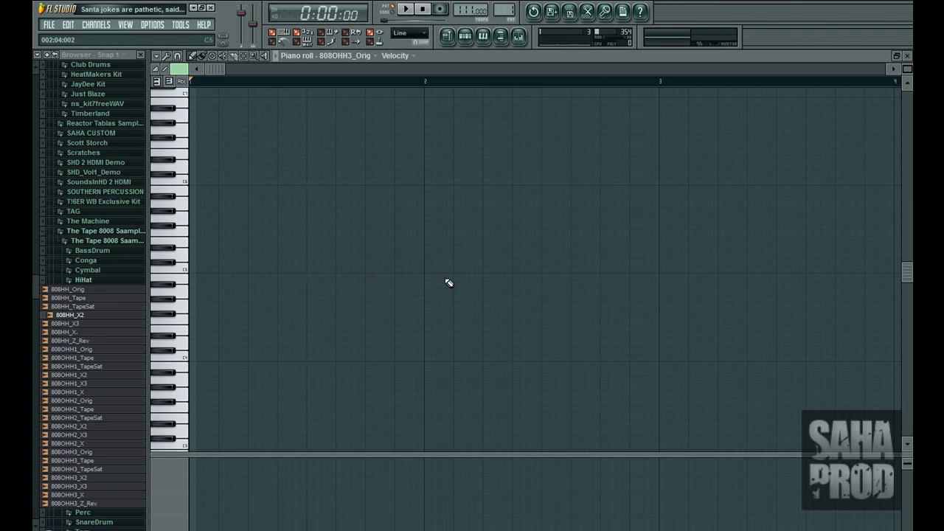
click(410, 12)
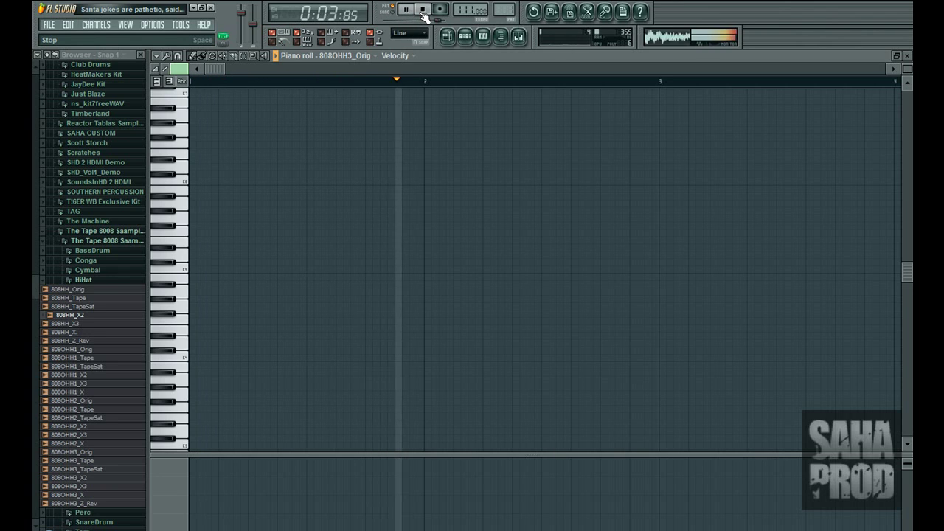
click(423, 10)
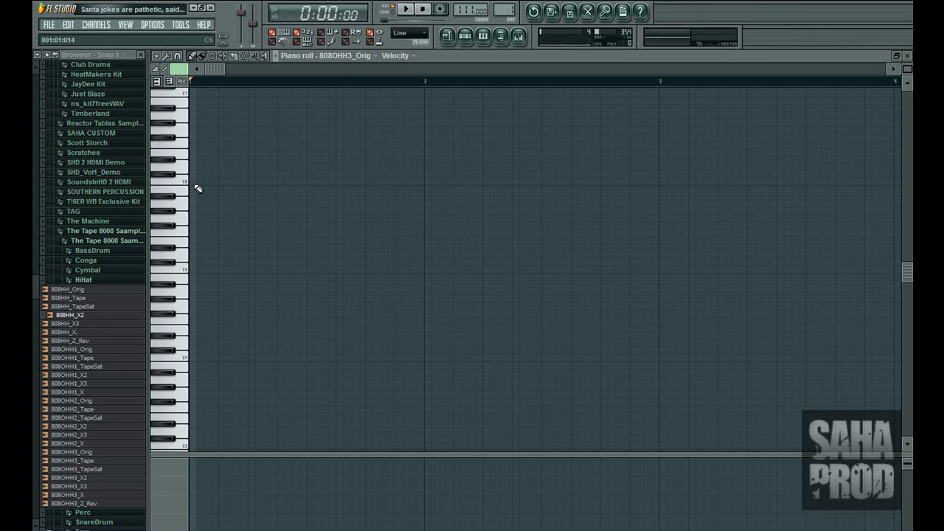
Audition around C5, then pencil in four short evenly spaced C5 notes, removing one misplaced note
click(186, 188)
click(185, 270)
click(206, 270)
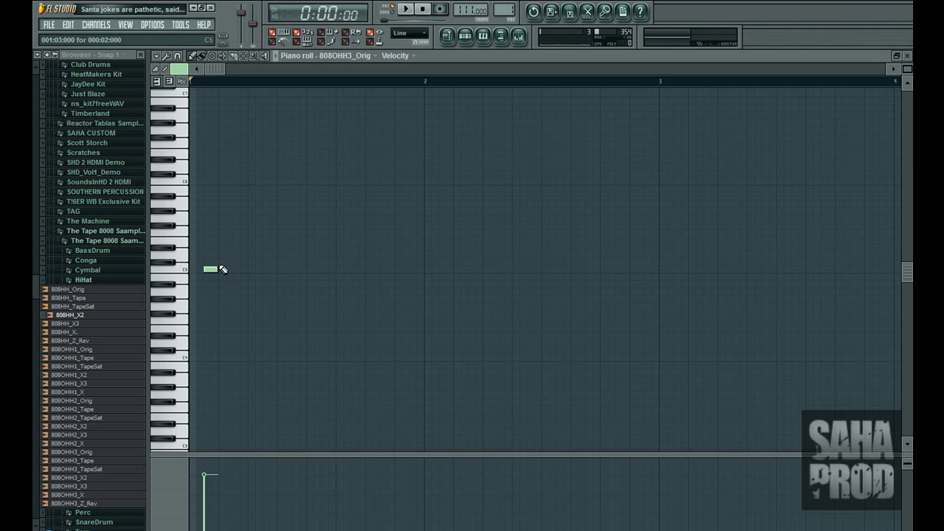
drag(221, 270, 225, 262)
right_click(225, 262)
click(268, 269)
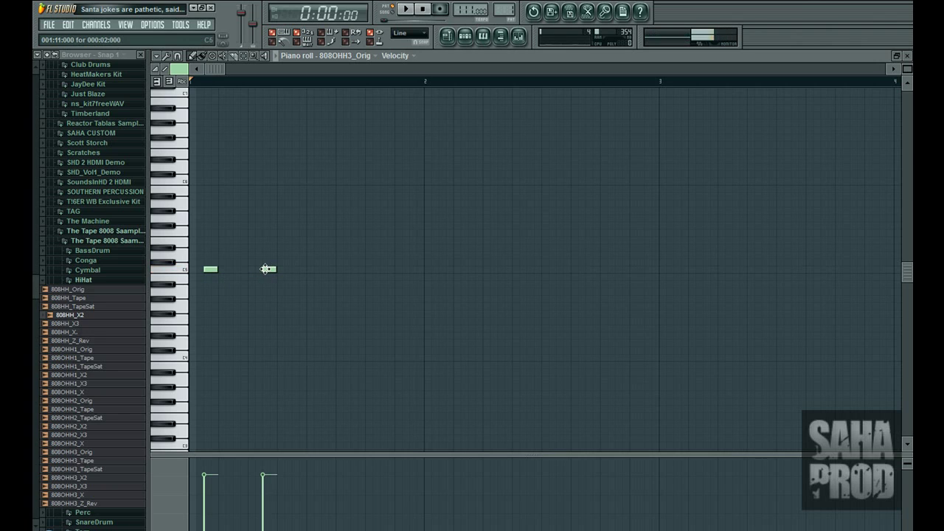
click(322, 269)
click(385, 269)
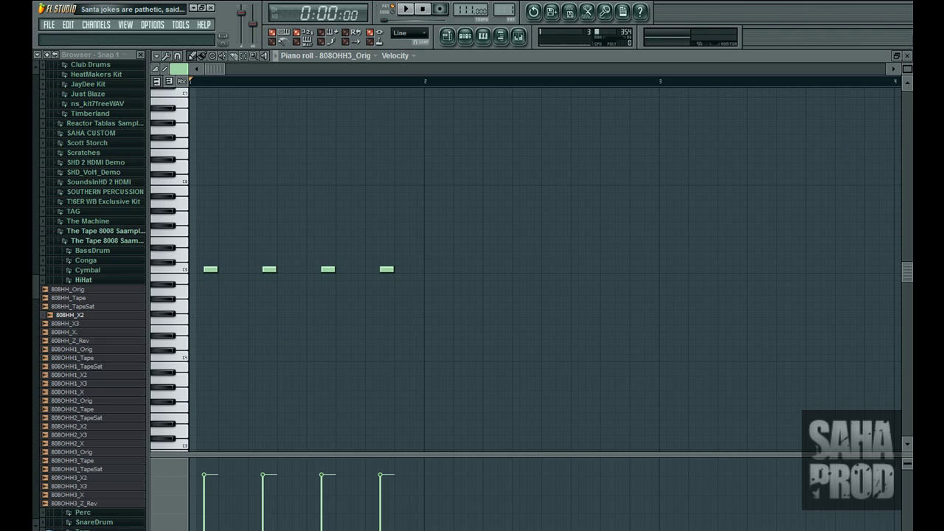
Close the piano roll and play the pattern once with the four short hi-hat notes
click(906, 55)
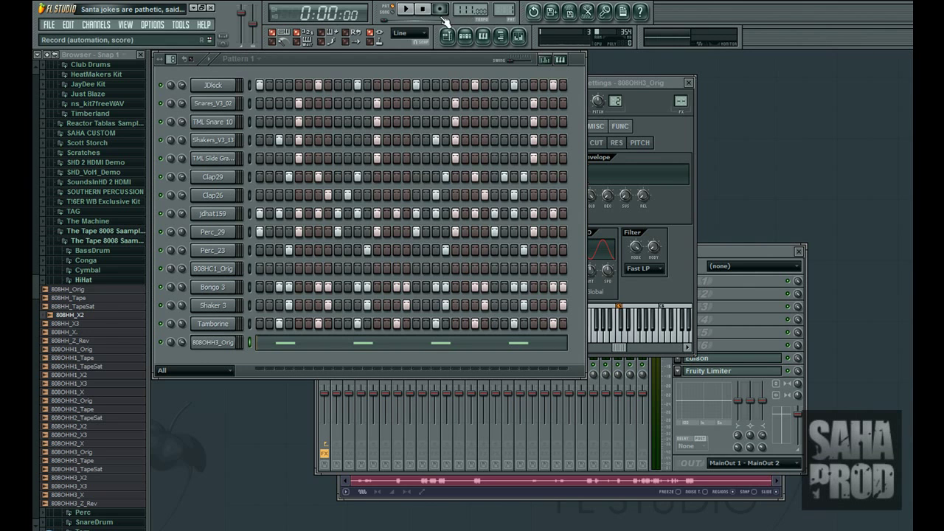
click(407, 9)
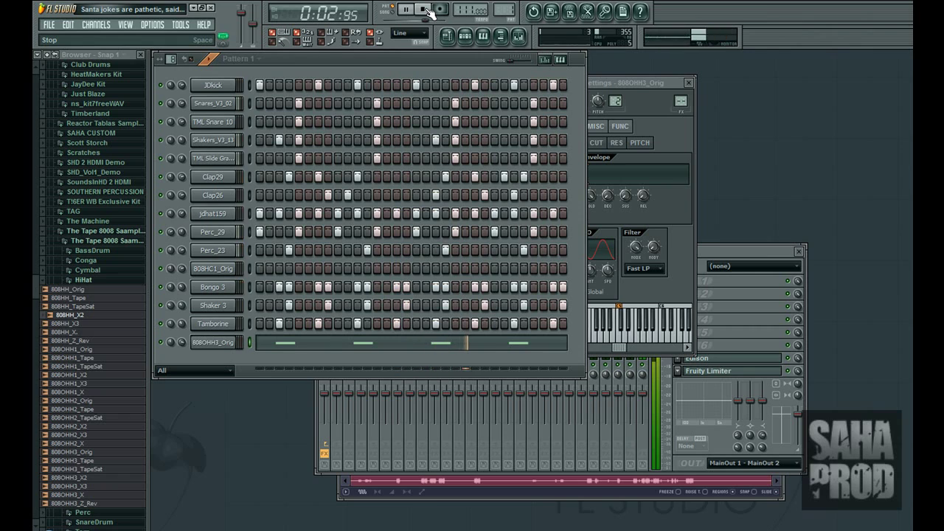
click(425, 9)
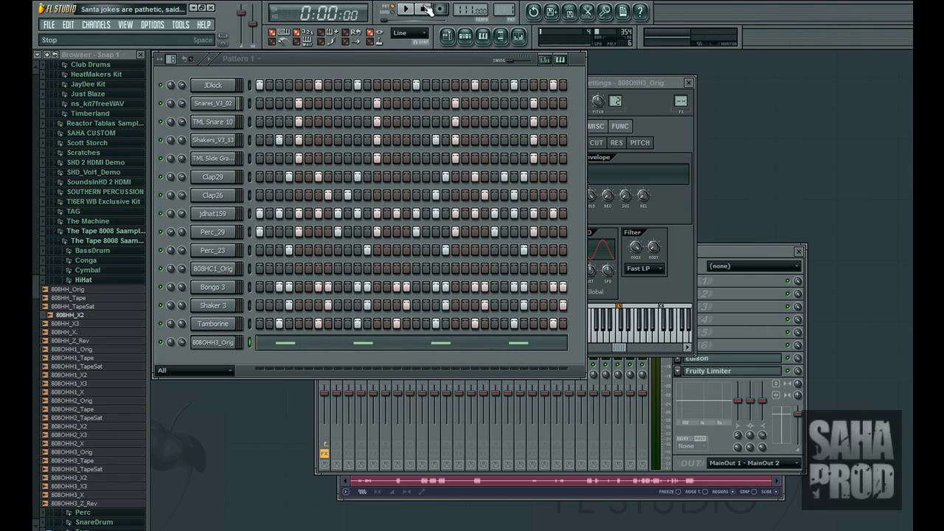